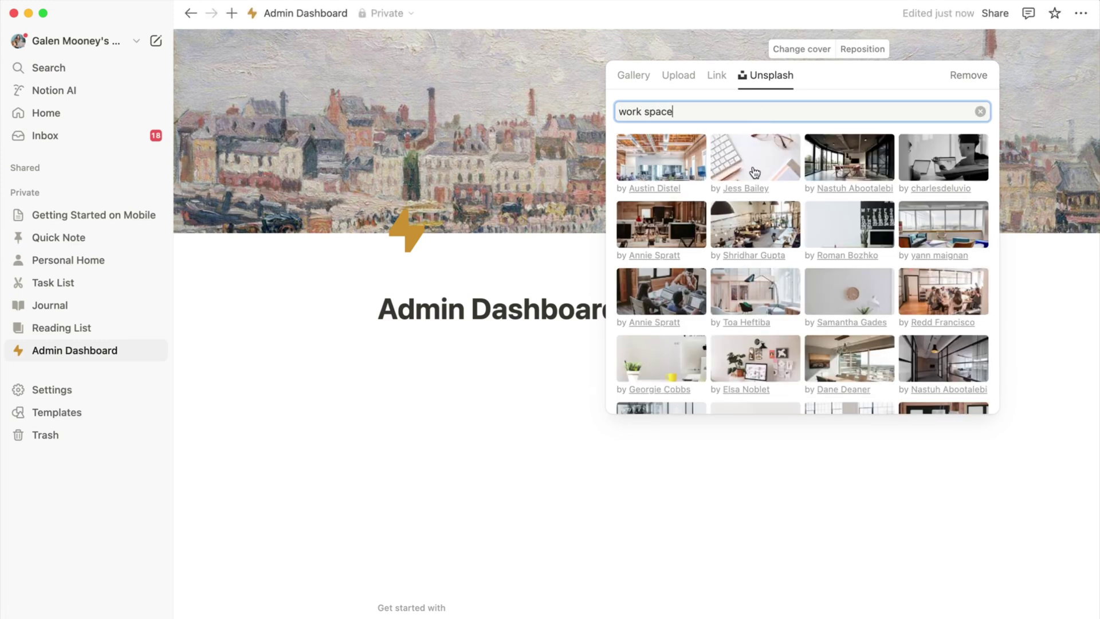
Set the keyboard-and-notebook photo as the page cover and add a Heading 3 reading Personal below the title
click(731, 155)
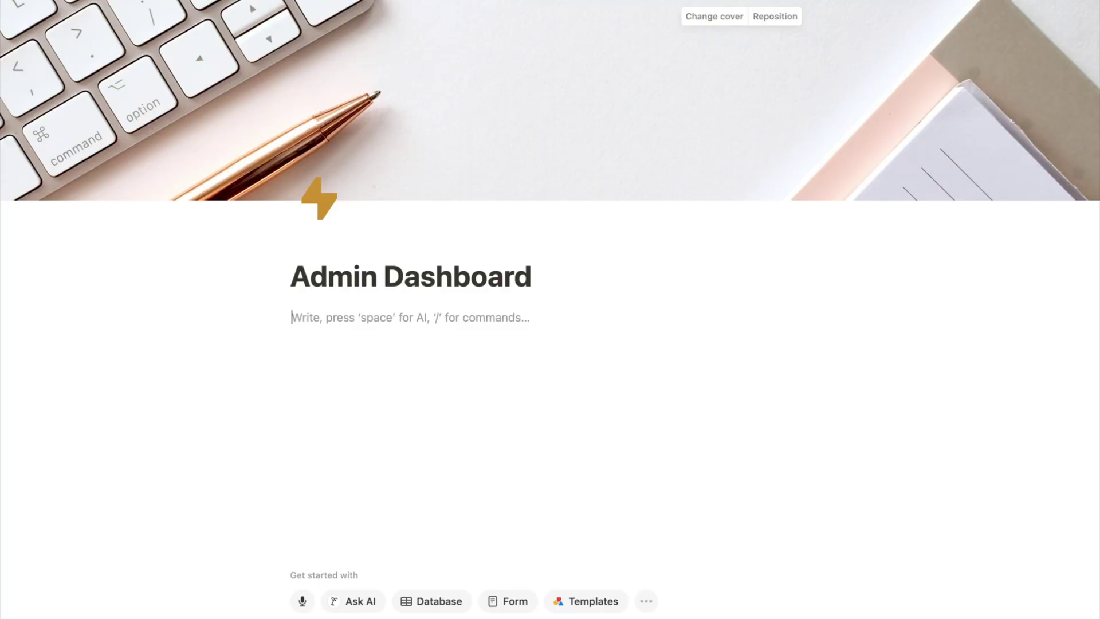
text(/)
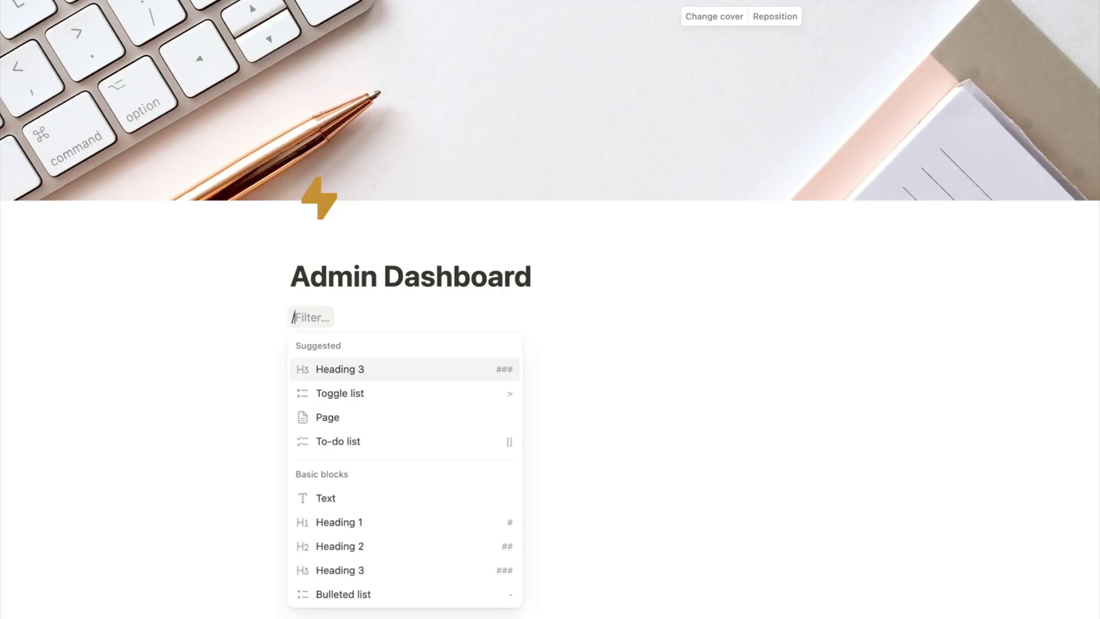
text(h3)
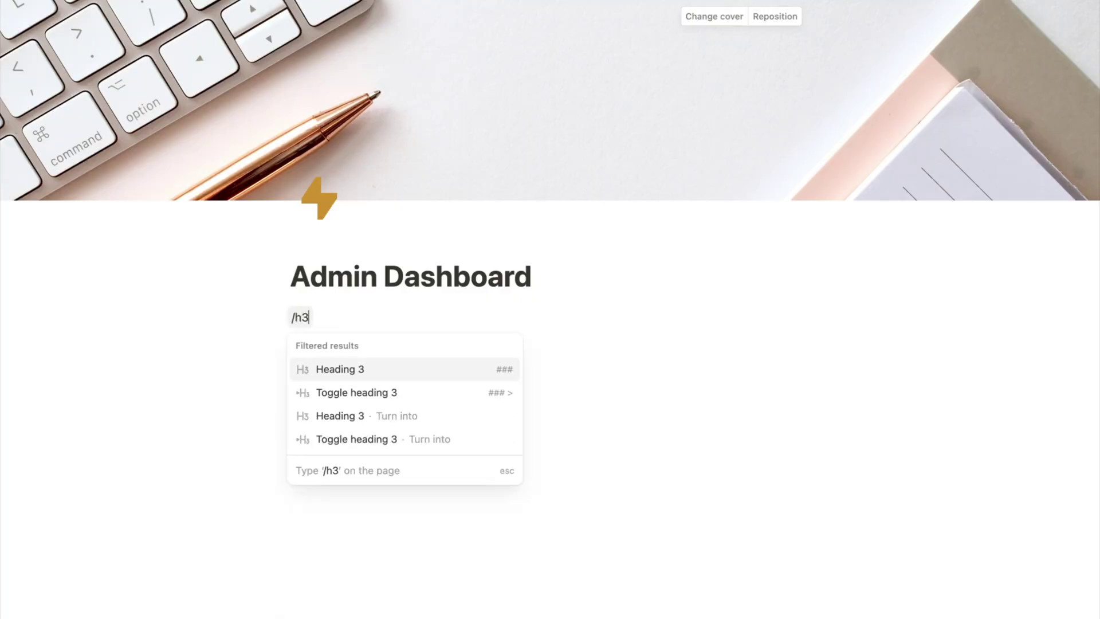
key(Return)
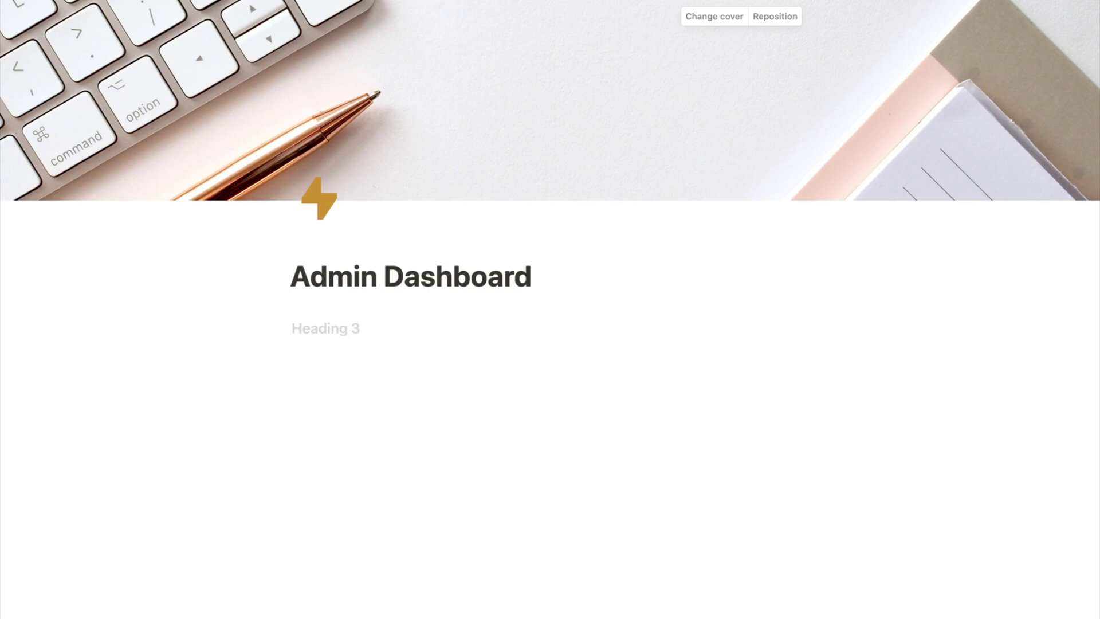
text(Pe)
Give the Personal heading a blue background
key(Escape)
click(283, 327)
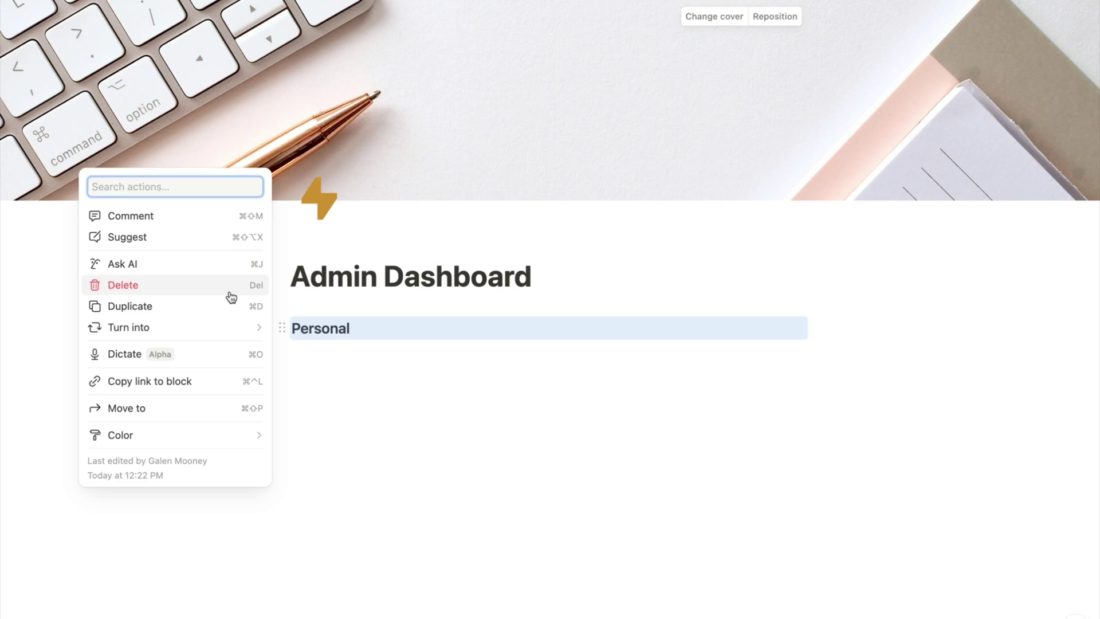
mouse_move(211, 325)
mouse_move(157, 437)
scroll(344, 502, down, 2)
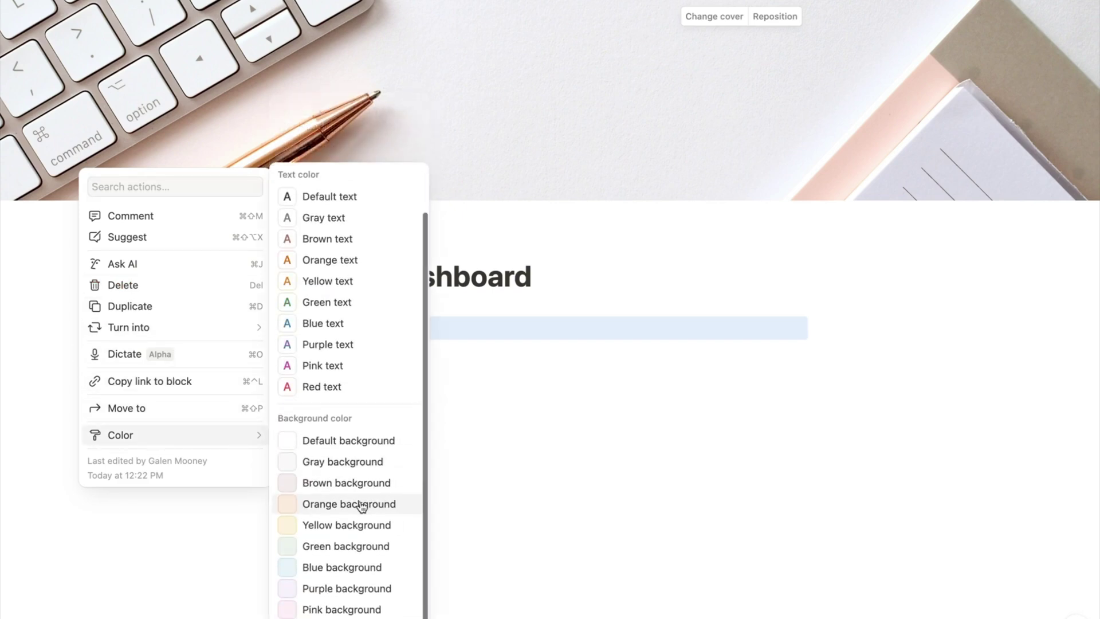
click(328, 569)
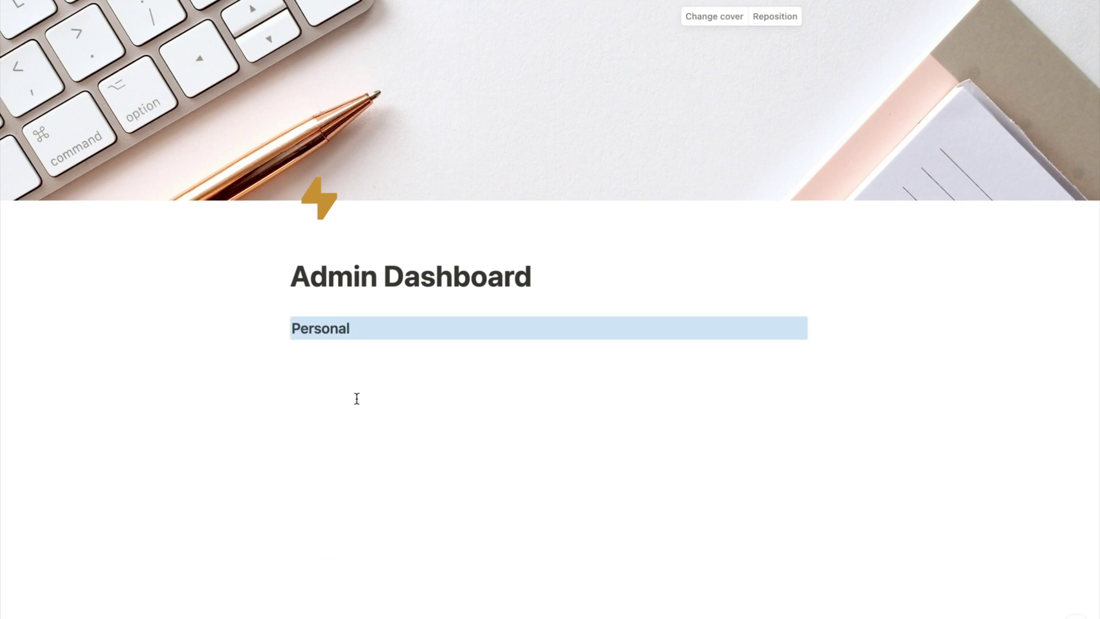
click(392, 412)
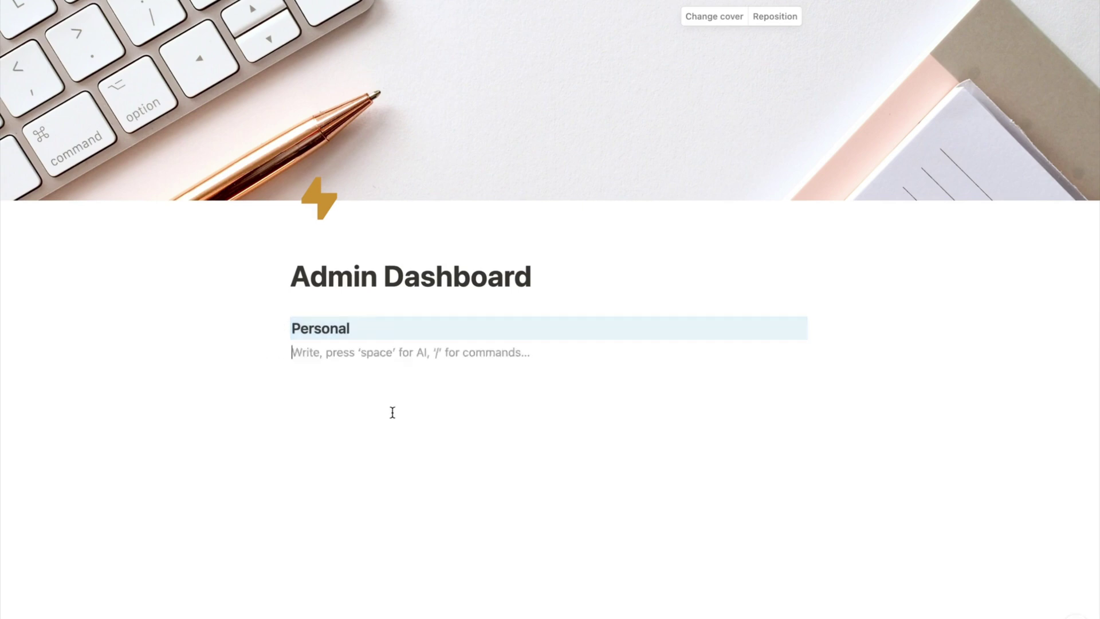
Insert a party popper emoji in front of the Personal heading text
click(292, 328)
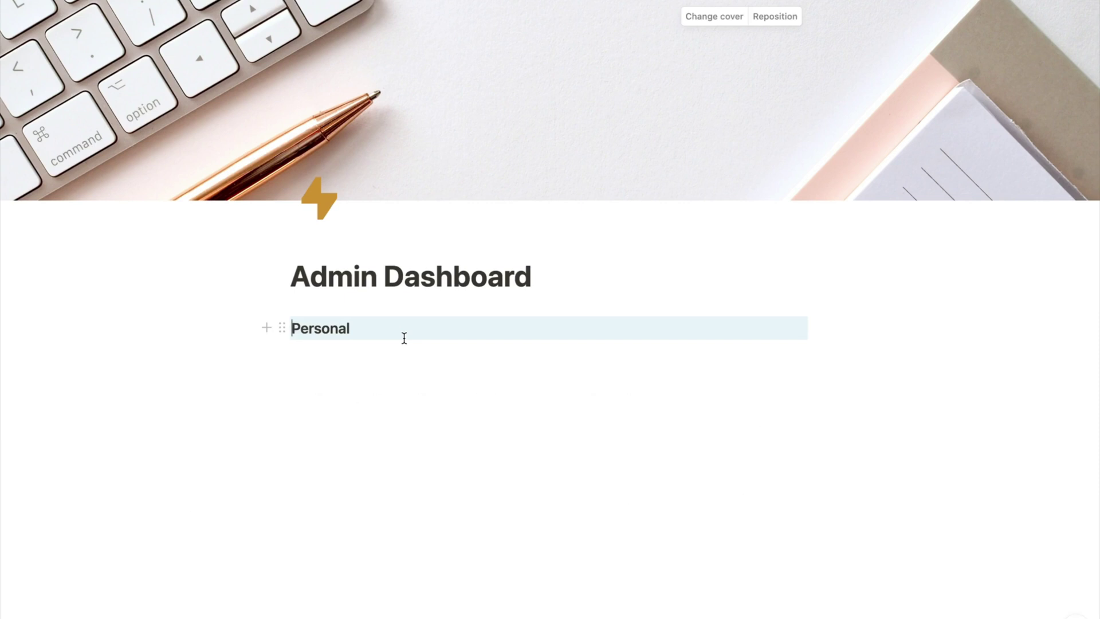
key(ctrl+super+space)
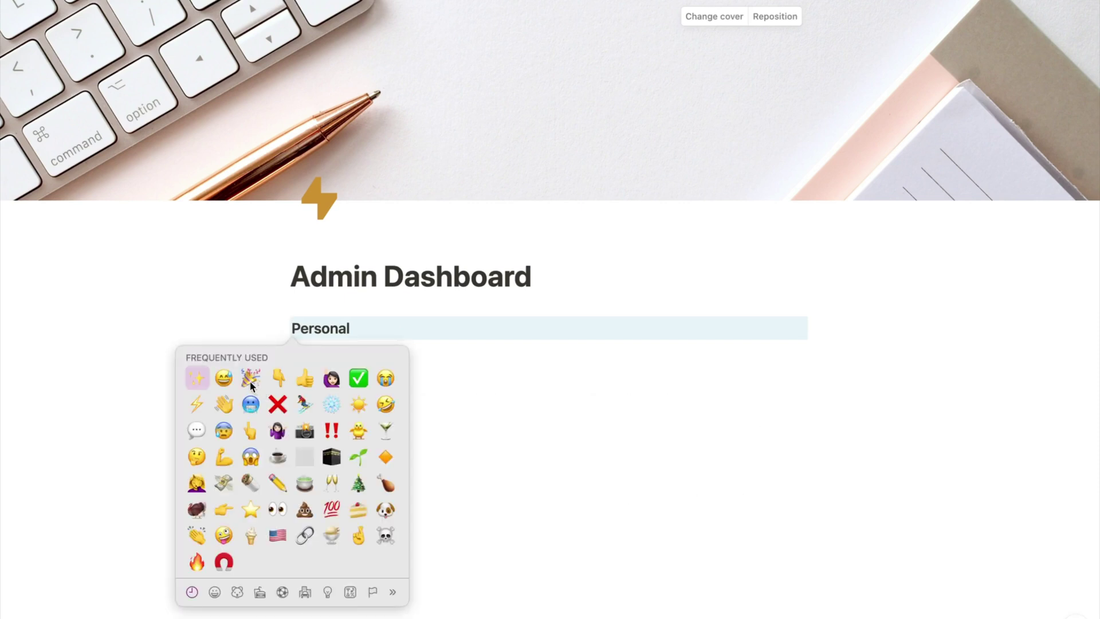
key(Return)
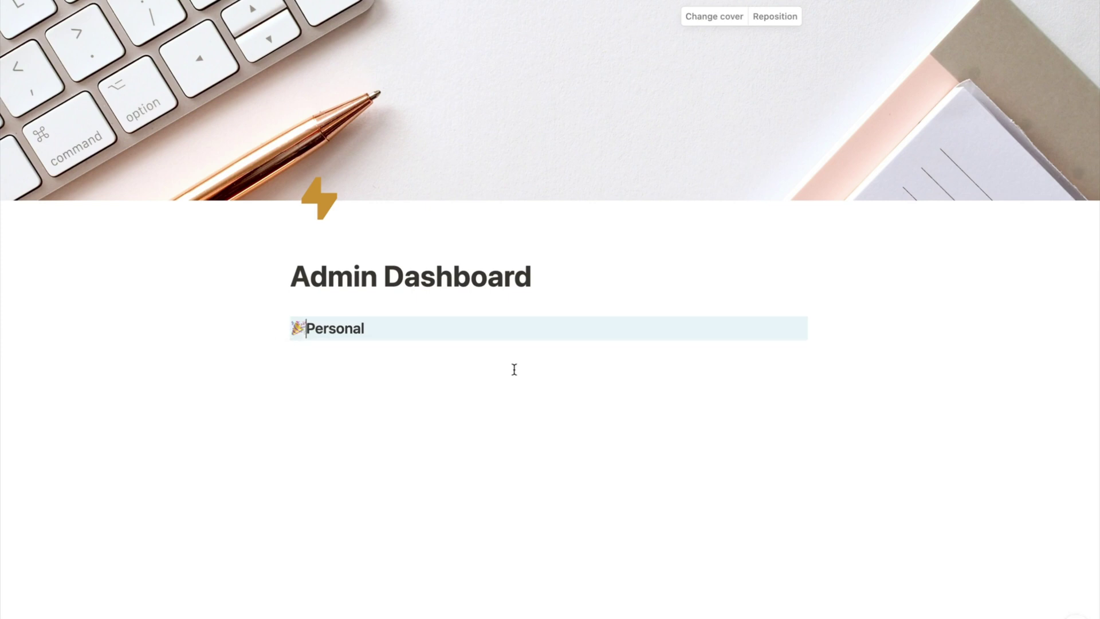
Rewrite the heading in capitals as PERSONAL and remove the emoji in front of it
double_click(350, 330)
text(PERSONAL)
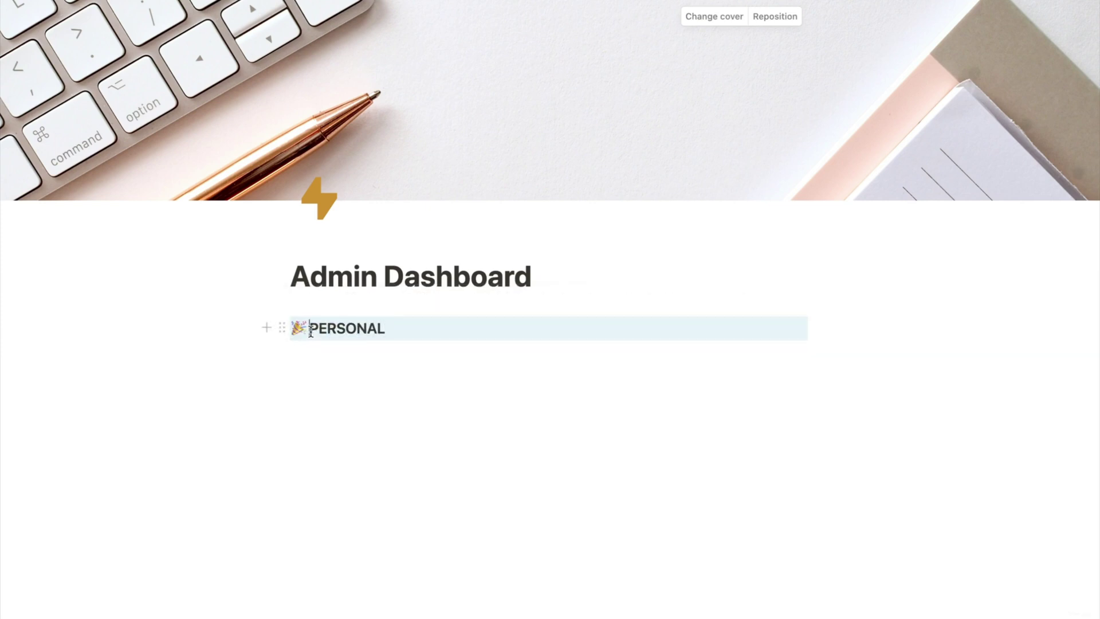
key(BackSpace)
click(332, 362)
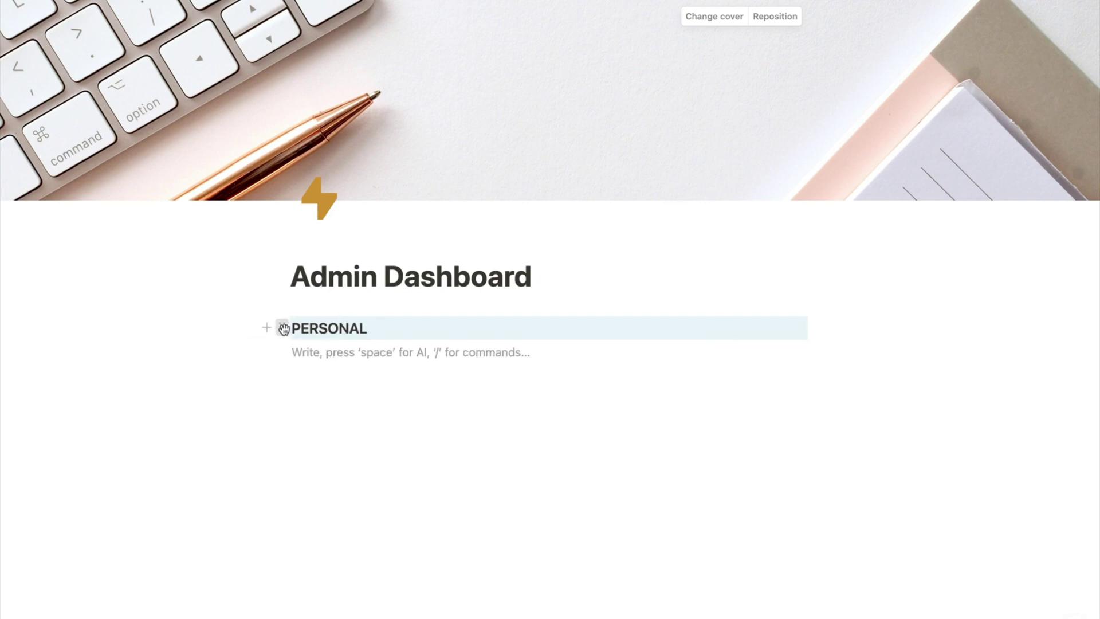
Duplicate the blue PERSONAL heading until the page has six of them
click(281, 329)
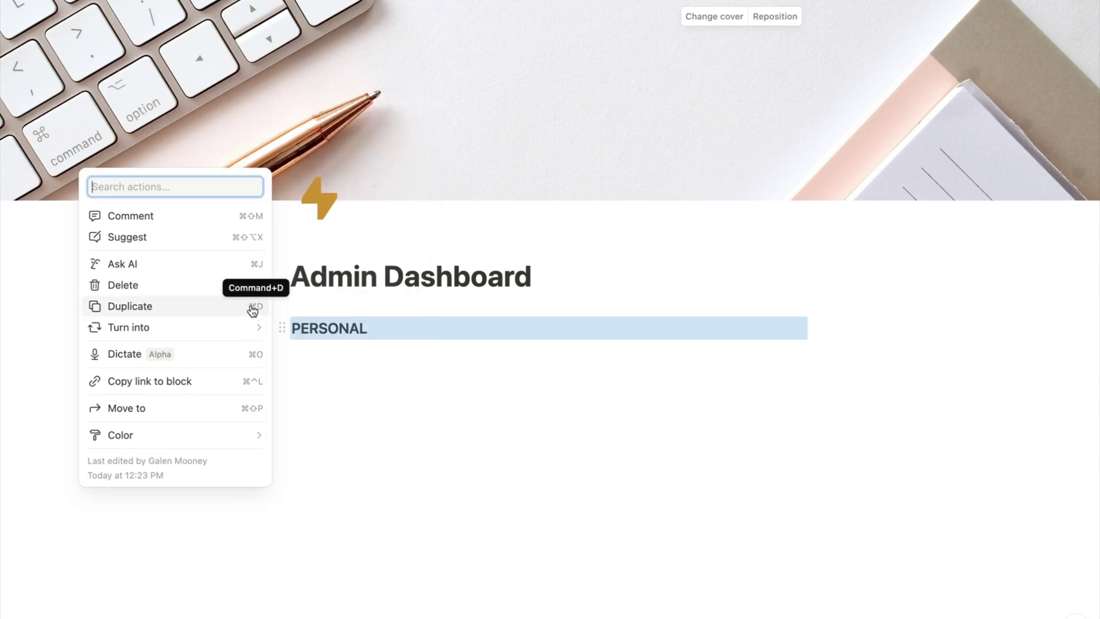
click(221, 312)
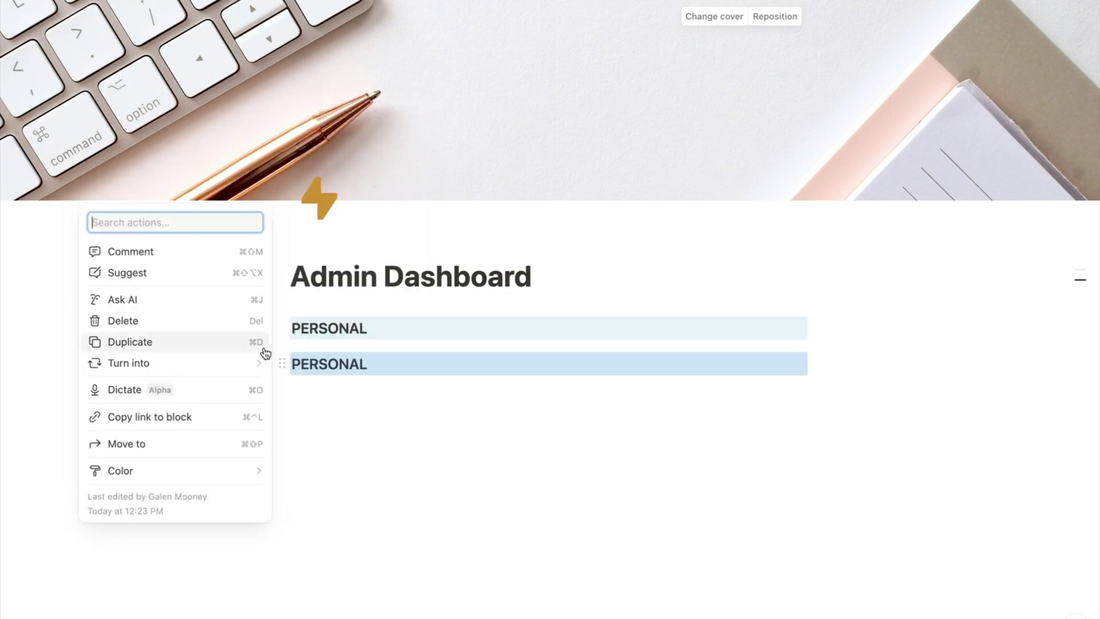
click(213, 345)
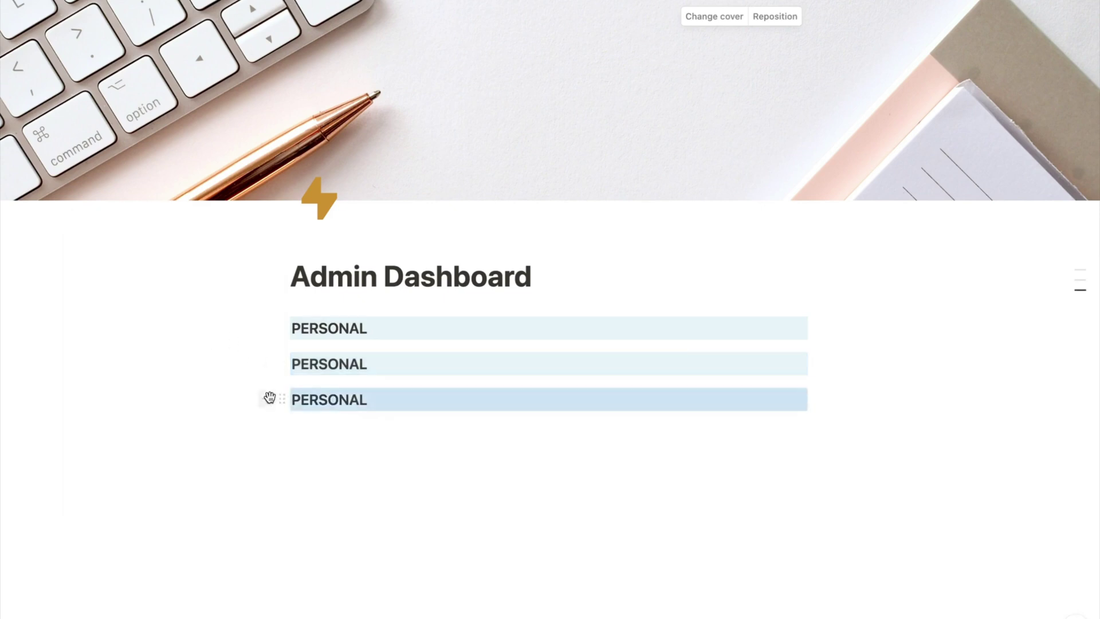
click(280, 398)
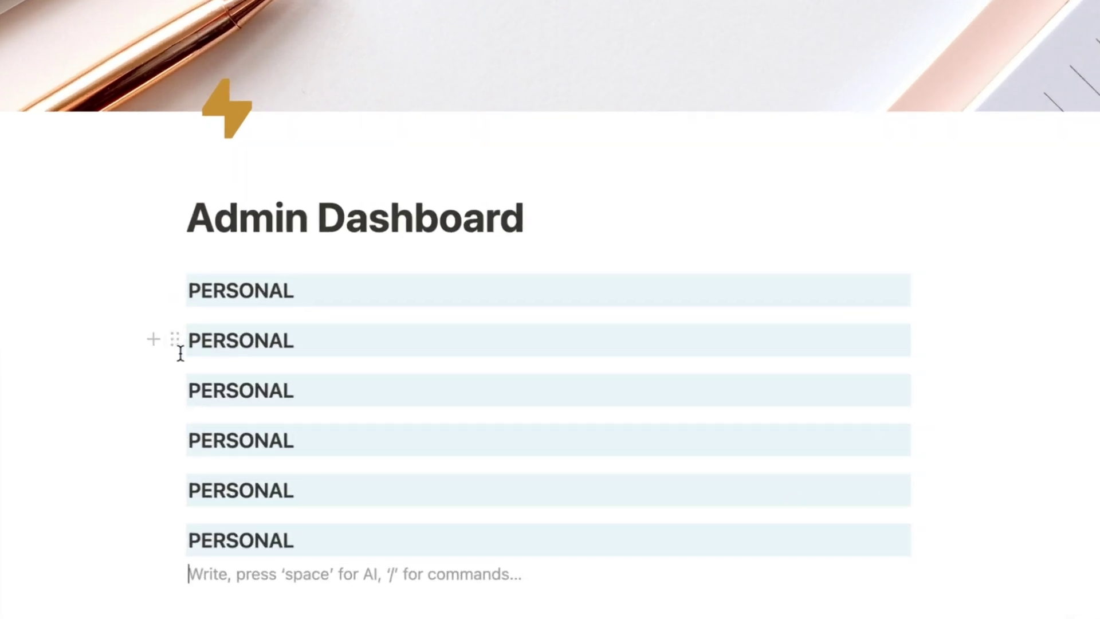
Arrange the six PERSONAL headings in two side-by-side columns of three
drag(175, 341, 951, 287)
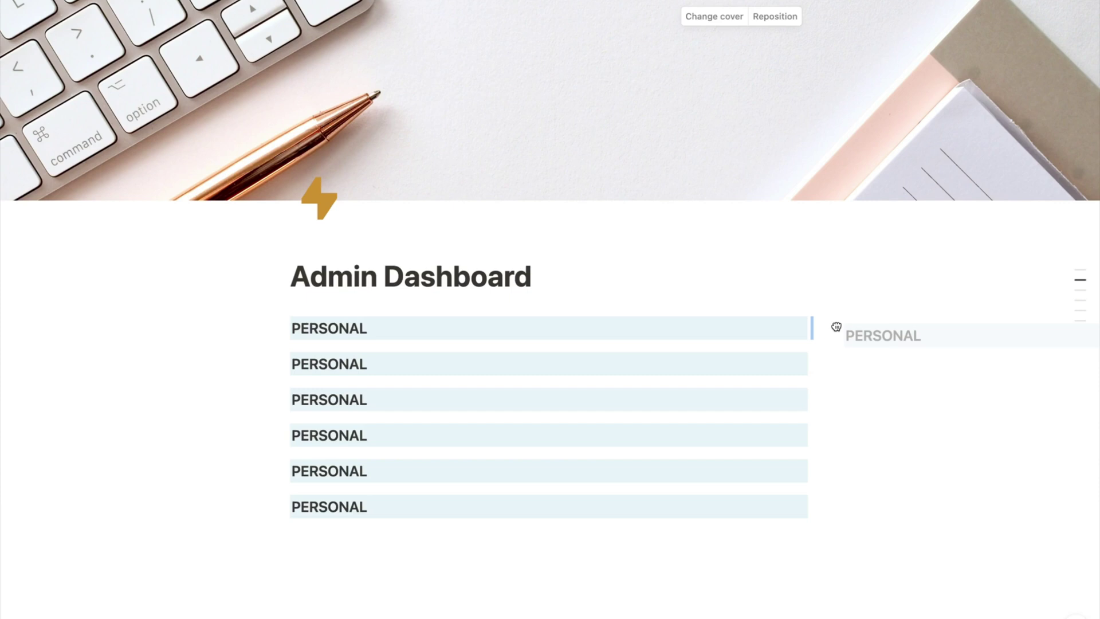
drag(837, 327, 834, 322)
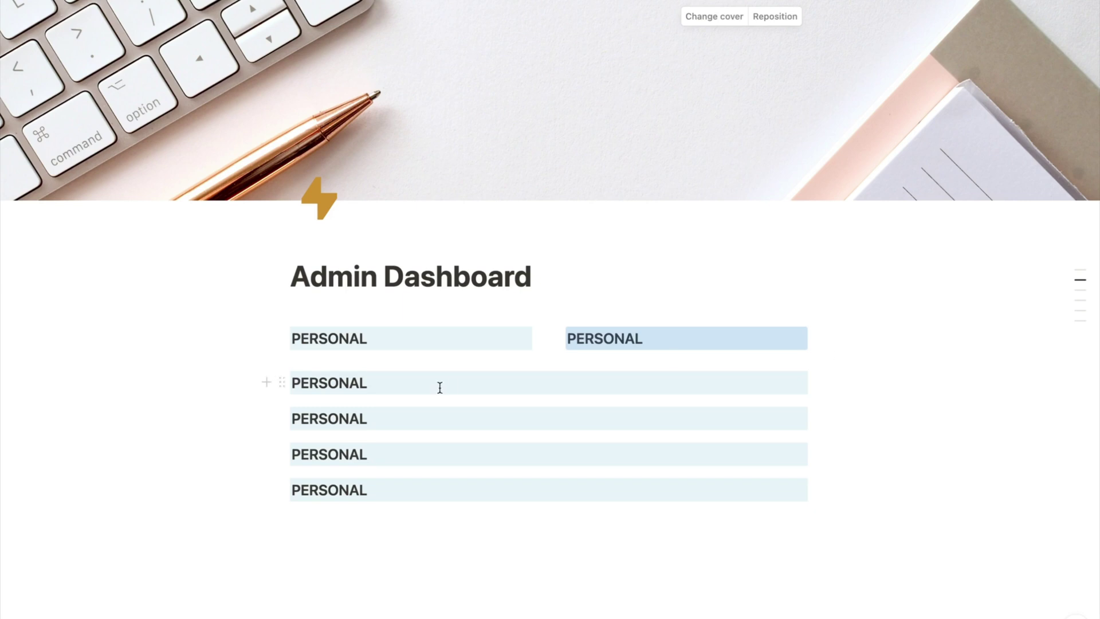
drag(283, 383, 308, 349)
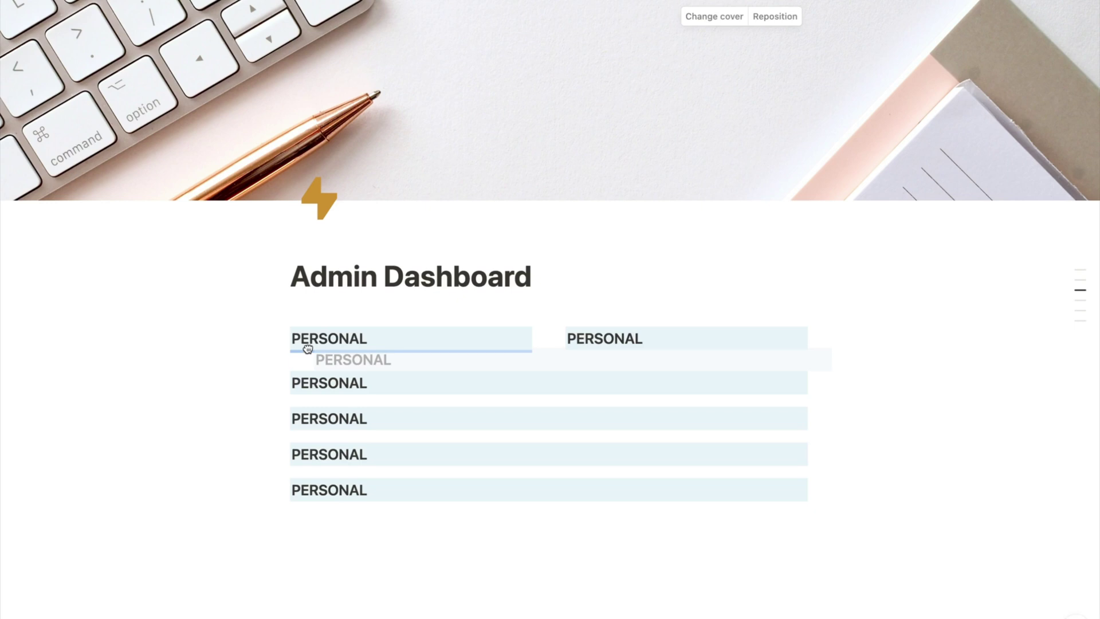
drag(308, 349, 307, 350)
drag(282, 418, 307, 395)
drag(283, 446, 675, 395)
click(495, 525)
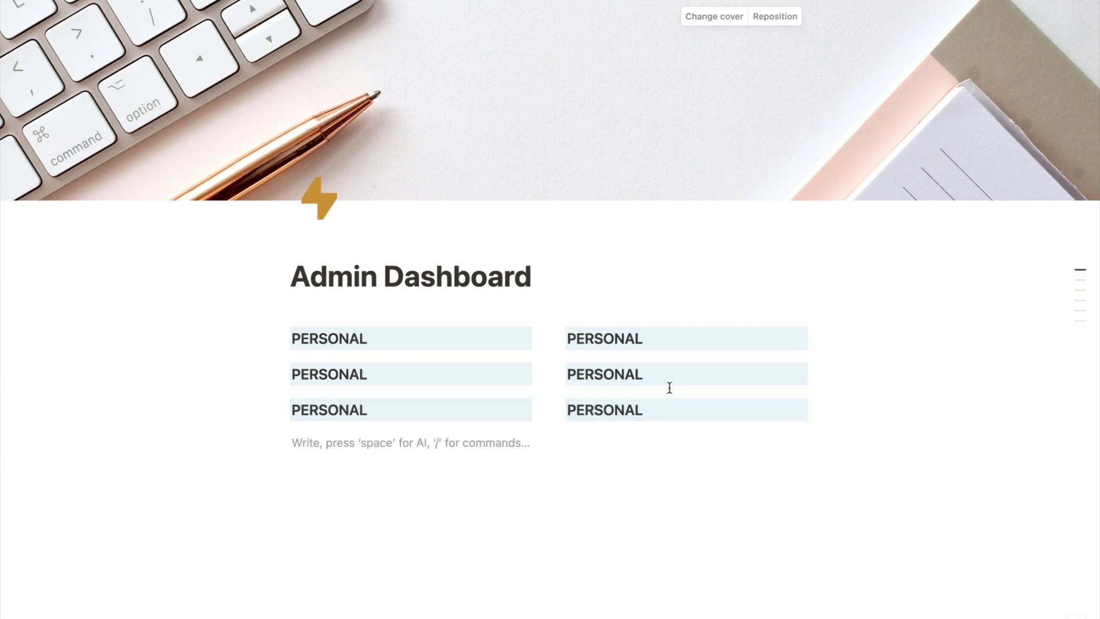
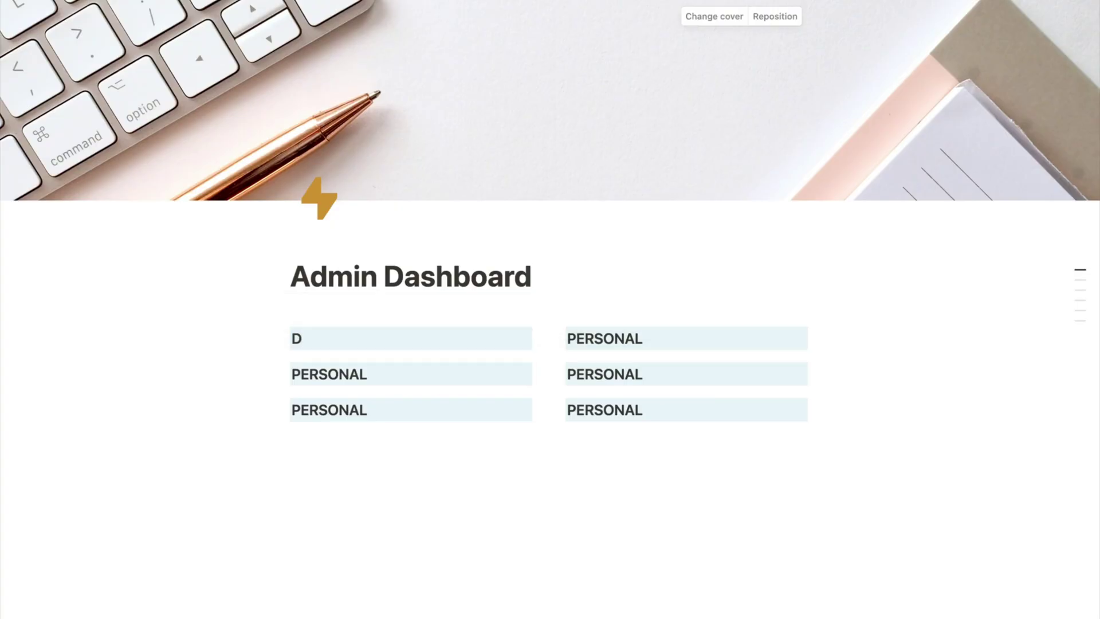
Rename the first column's headings DAILY TASKS, HOME & LIFE and BUSINESS, and the second column's FINANCE, PERSONAL DEVELOPMENT and OTHER
text(AILY TASKS)
double_click(330, 410)
text(BUSINESS)
drag(567, 338, 637, 337)
text(FINANCE)
double_click(604, 374)
text(EDUCATION)
double_click(329, 374)
text(HOME & LIFE)
double_click(604, 410)
text(OTHER)
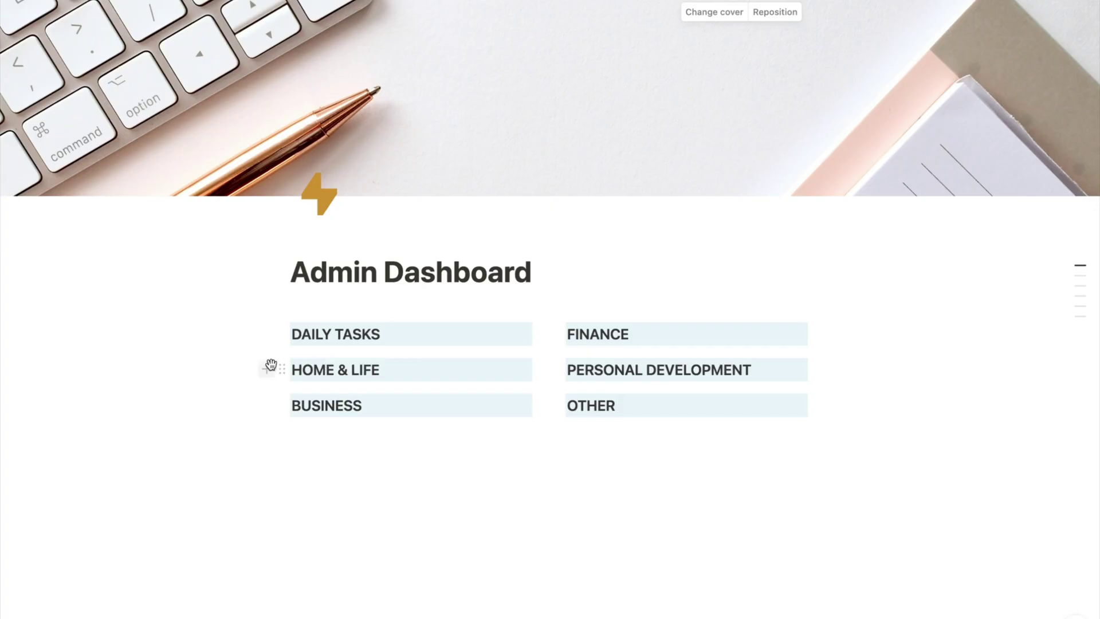
Give the HOME & LIFE heading a purple background
click(282, 370)
mouse_move(111, 544)
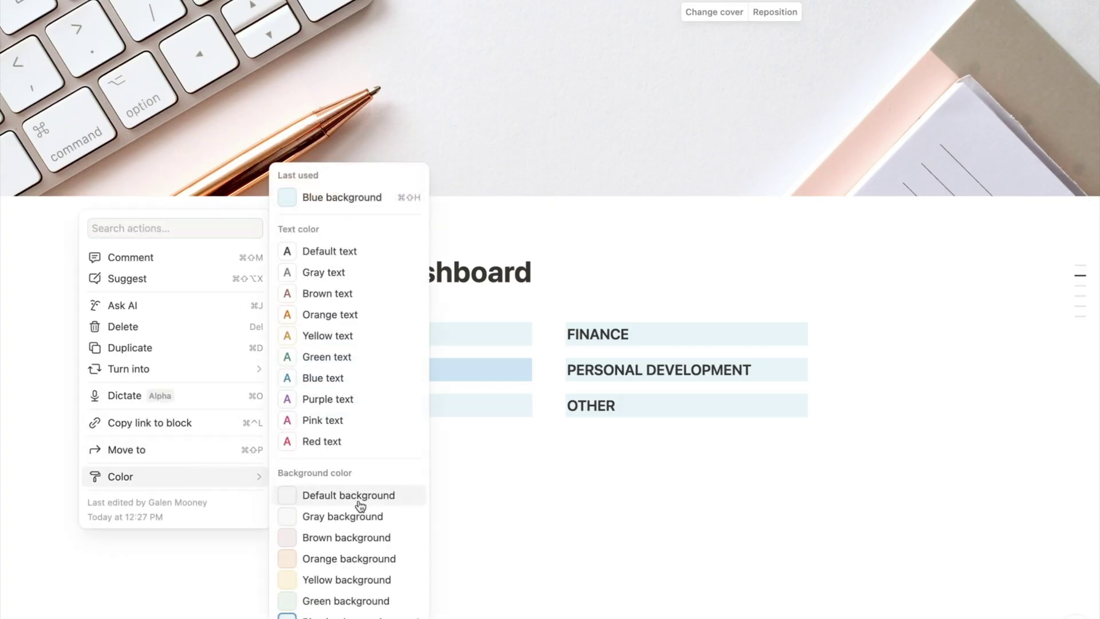
click(334, 579)
click(283, 370)
mouse_move(120, 477)
scroll(361, 560, down, 1)
click(361, 568)
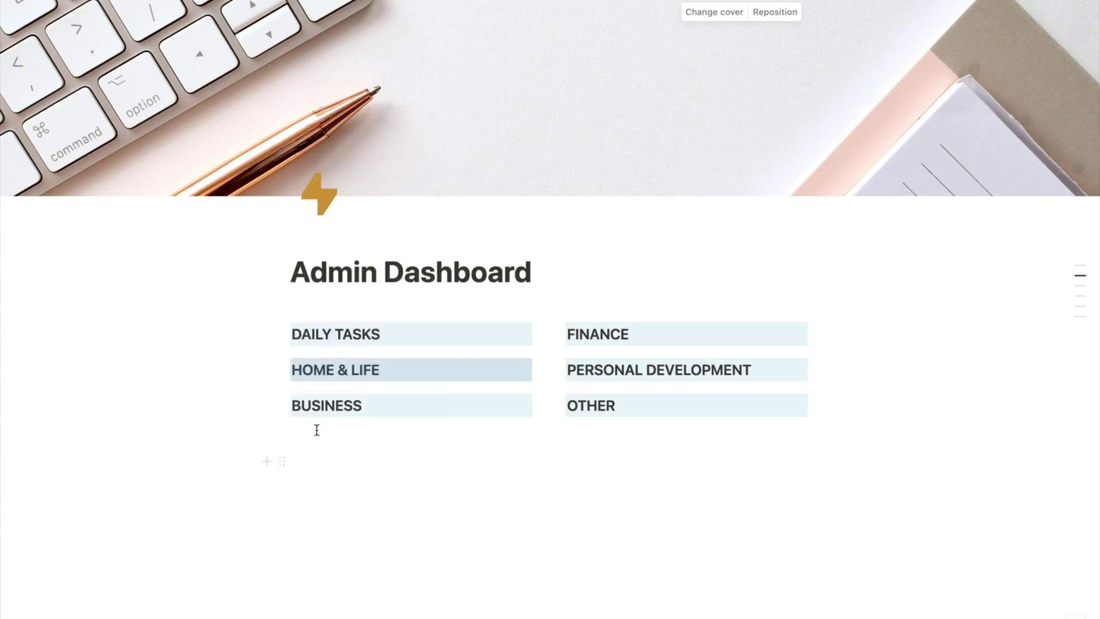
Set the heading backgrounds to yellow for BUSINESS, green for FINANCE, orange for PERSONAL DEVELOPMENT and brown for OTHER
click(282, 405)
mouse_move(121, 512)
click(334, 558)
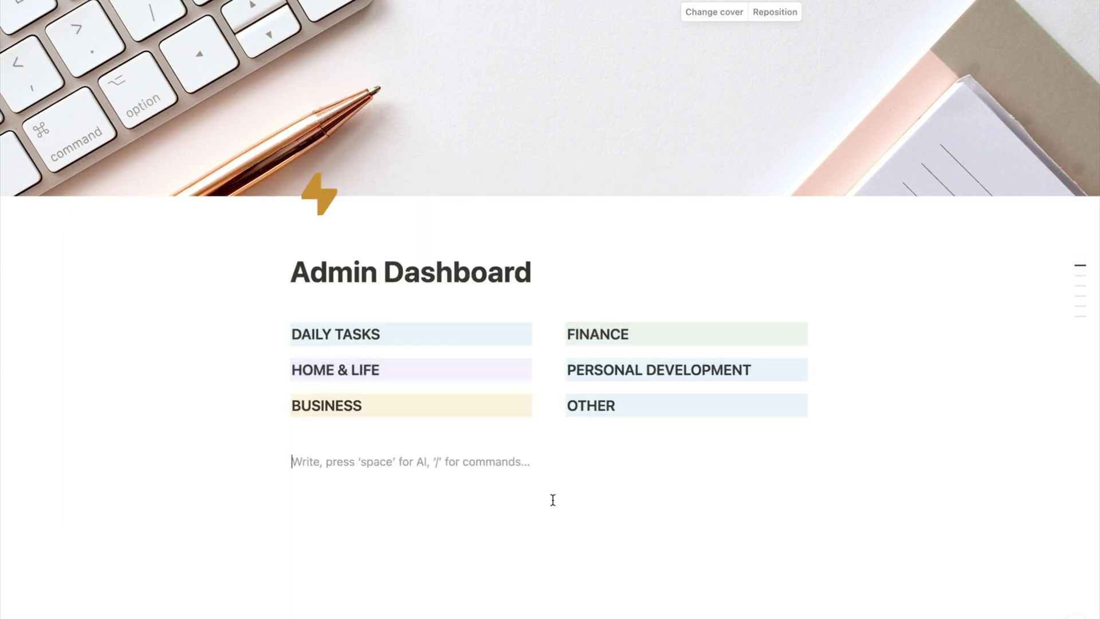
click(558, 370)
mouse_move(395, 476)
scroll(613, 565, down, 1)
click(625, 516)
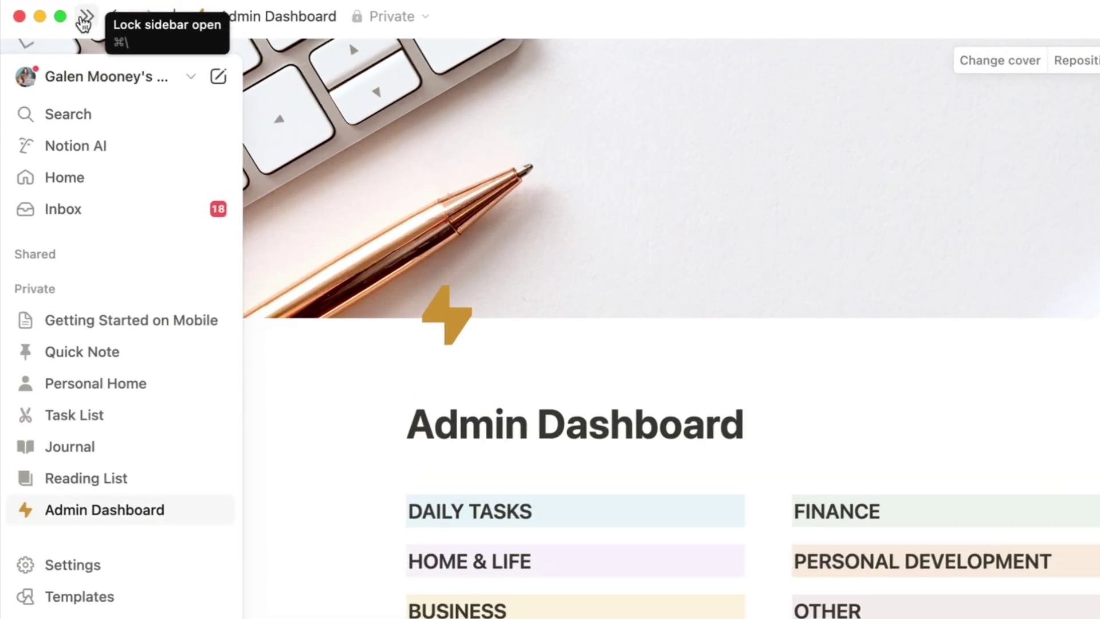
Lock the sidebar open and move the Getting Started on Mobile page under the DAILY TASKS heading
click(89, 29)
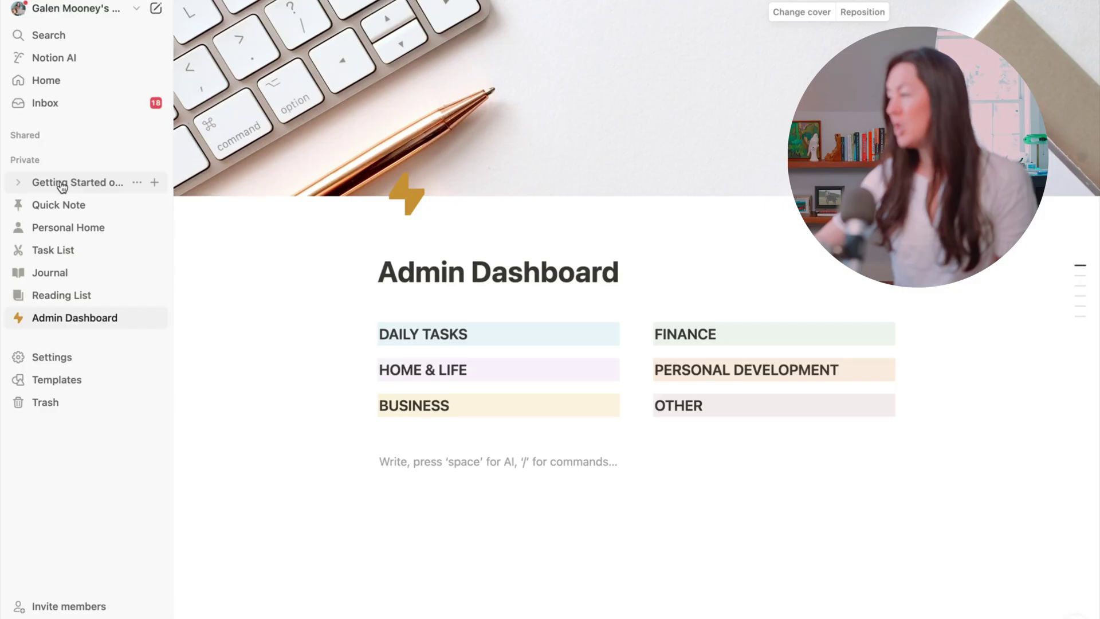
drag(62, 186, 433, 353)
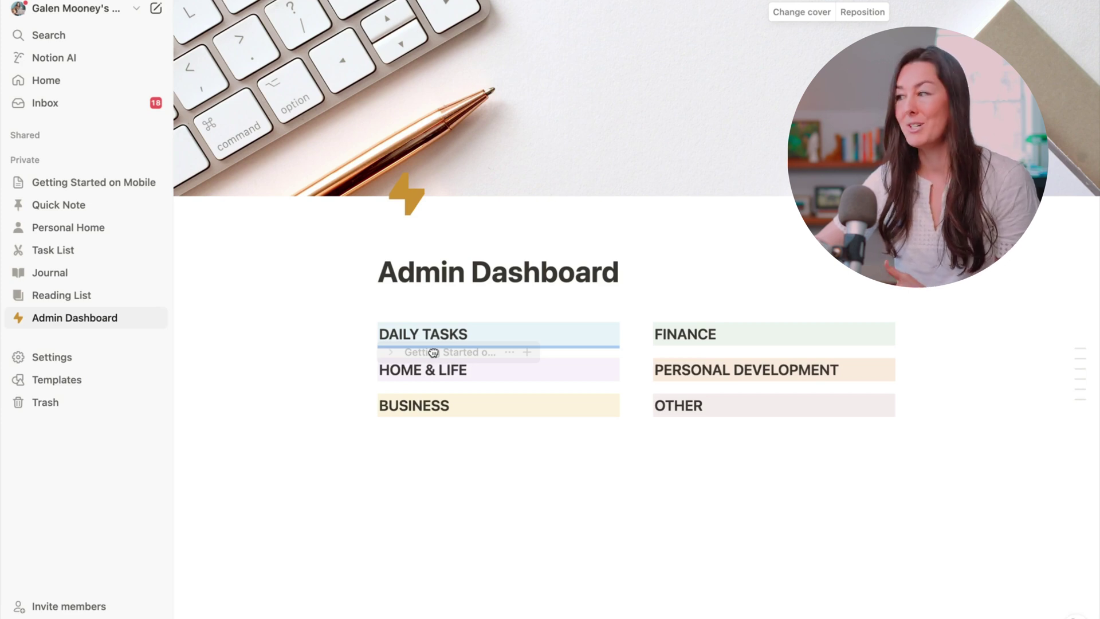
drag(433, 353, 434, 355)
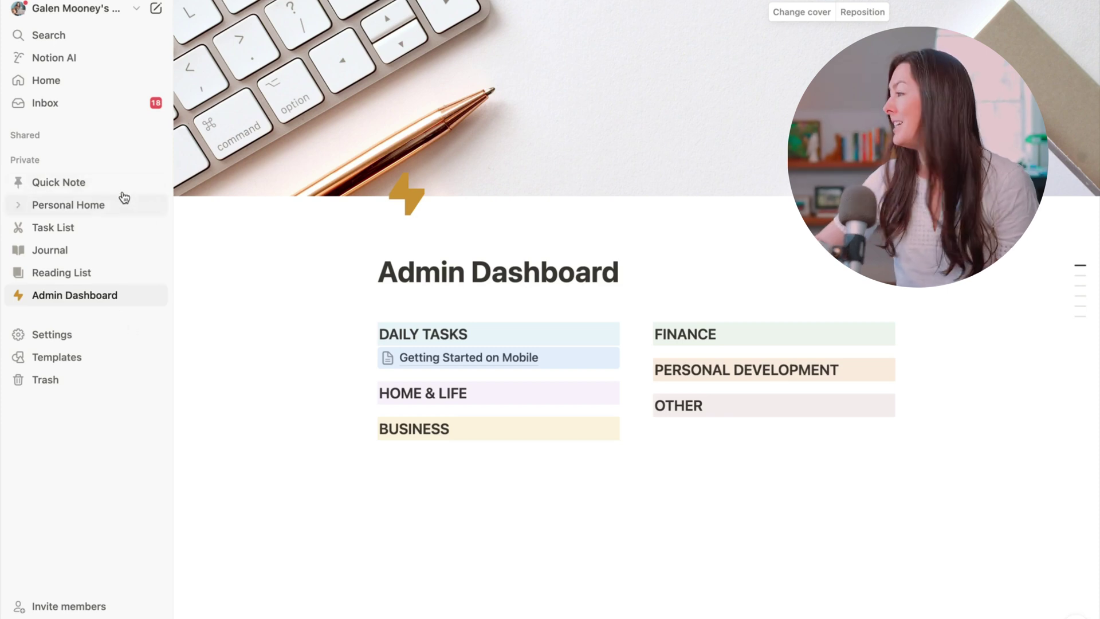
mouse_move(481, 355)
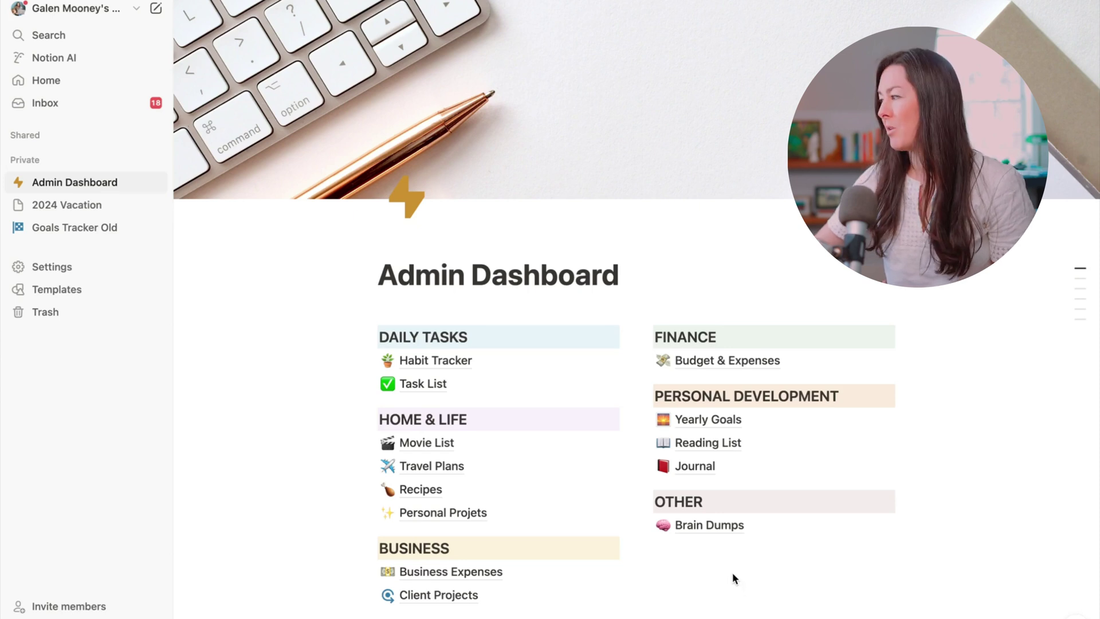
Add a new subpage titled Archive below Brain Dumps in the OTHER section
click(714, 554)
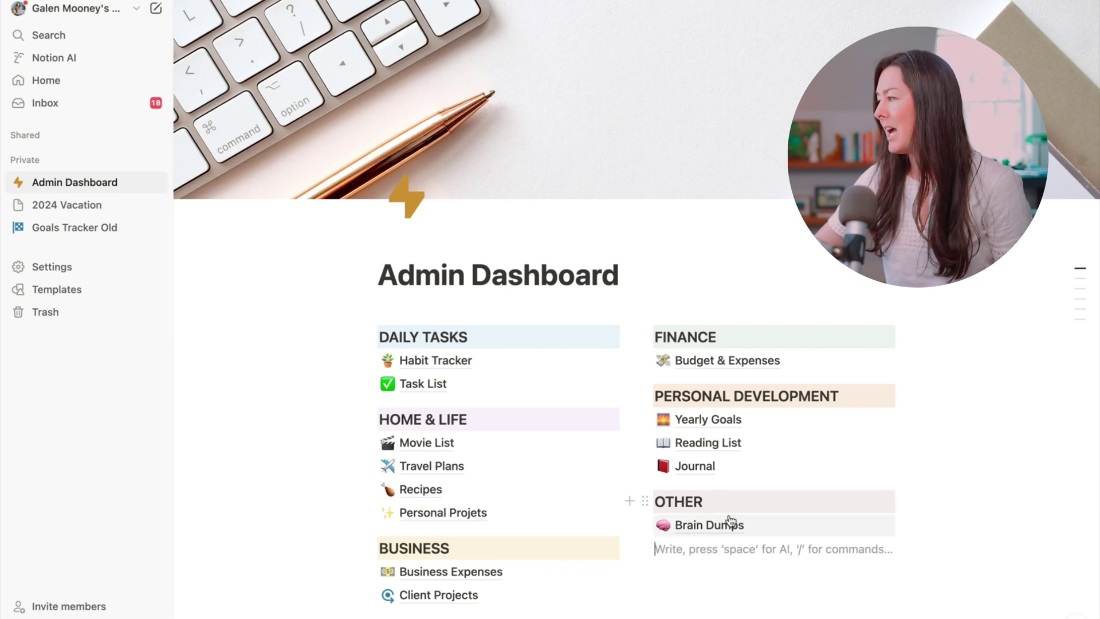
mouse_move(731, 522)
text(/)
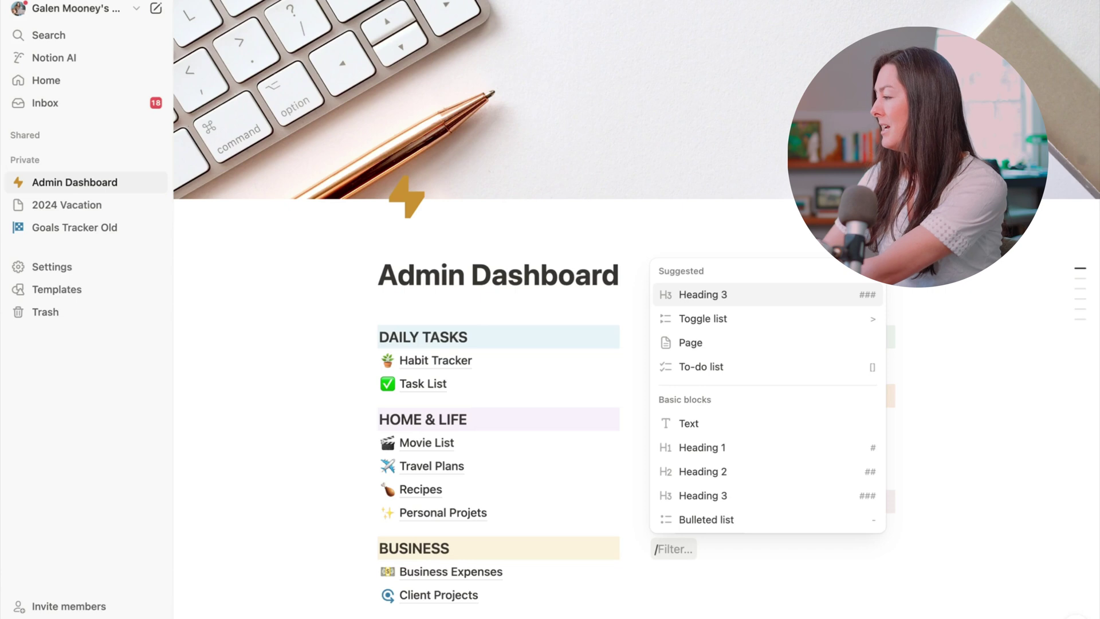
text(page)
key(Return)
text(Ar)
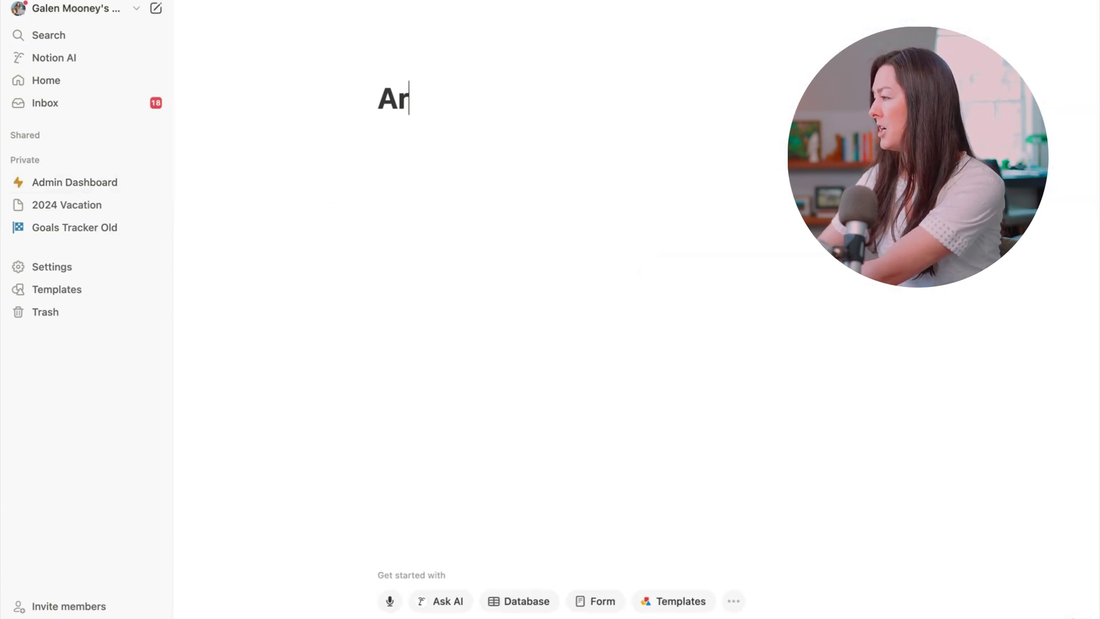
text(chive)
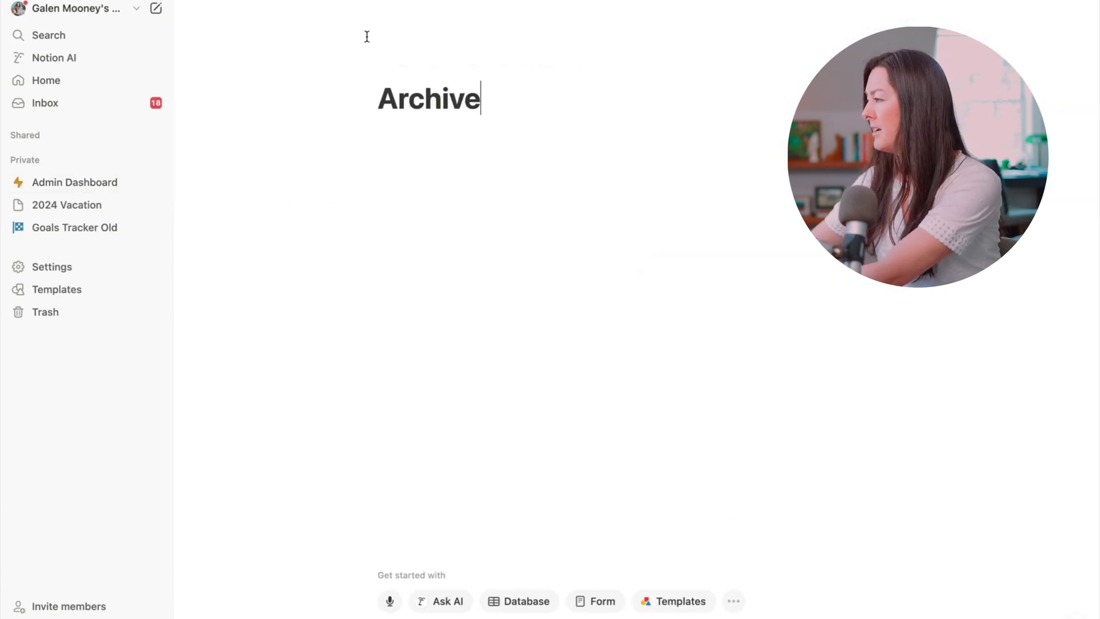
Give the Archive page a closed folder emoji icon and move the 2024 Vacation and Goals Tracker Old pages into it
click(405, 71)
text(folder)
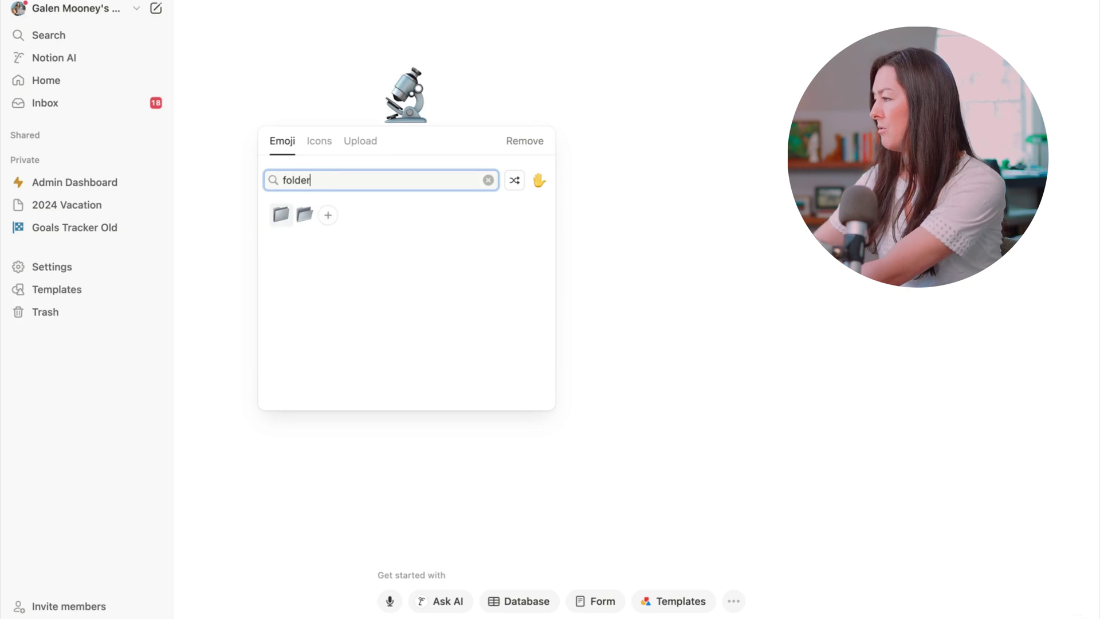
click(281, 214)
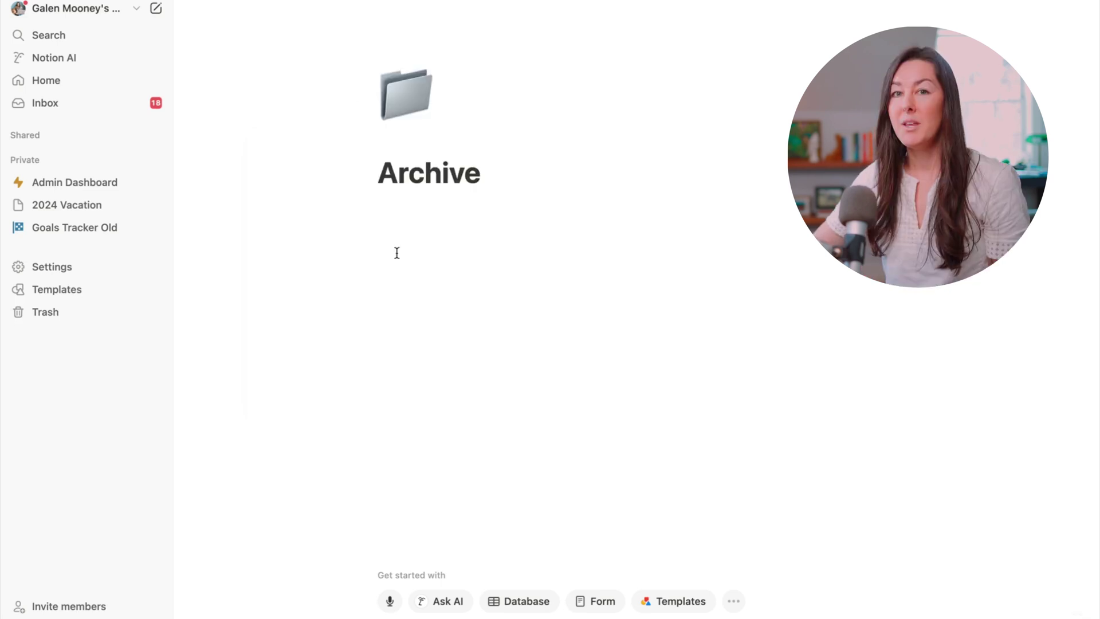
drag(68, 212, 407, 218)
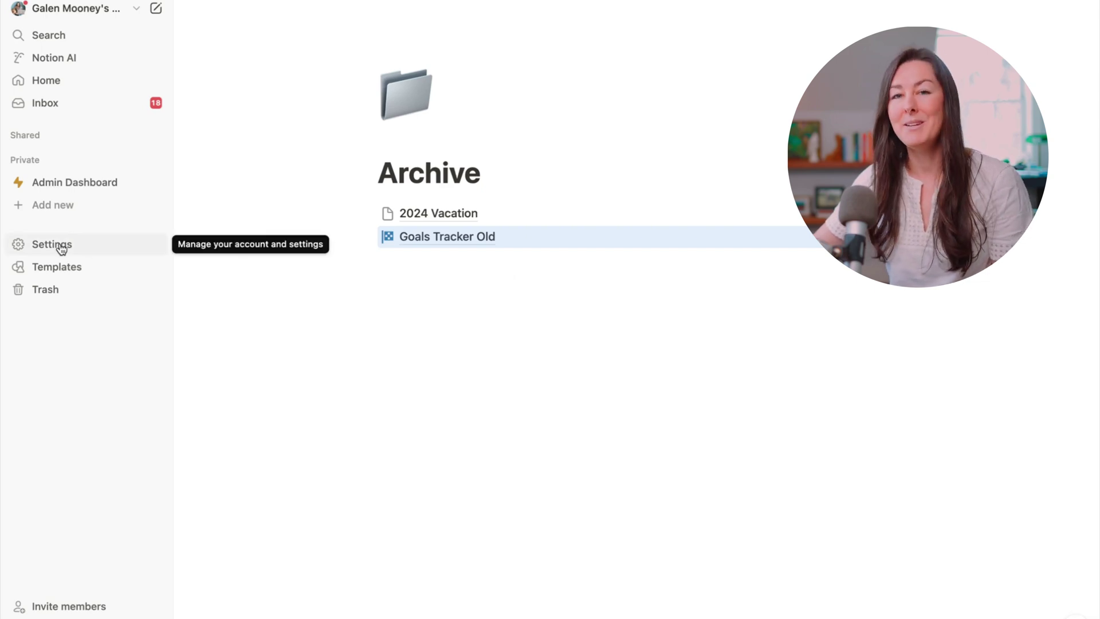
click(261, 260)
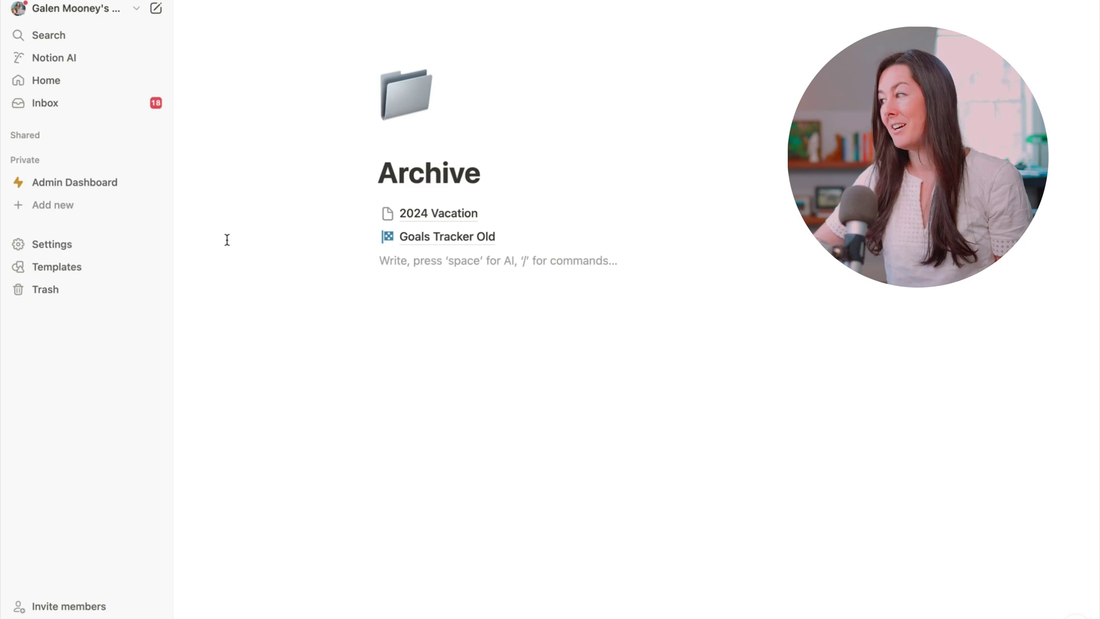
Add the Admin Dashboard page to the favorites and collapse the Private section of the sidebar
click(106, 184)
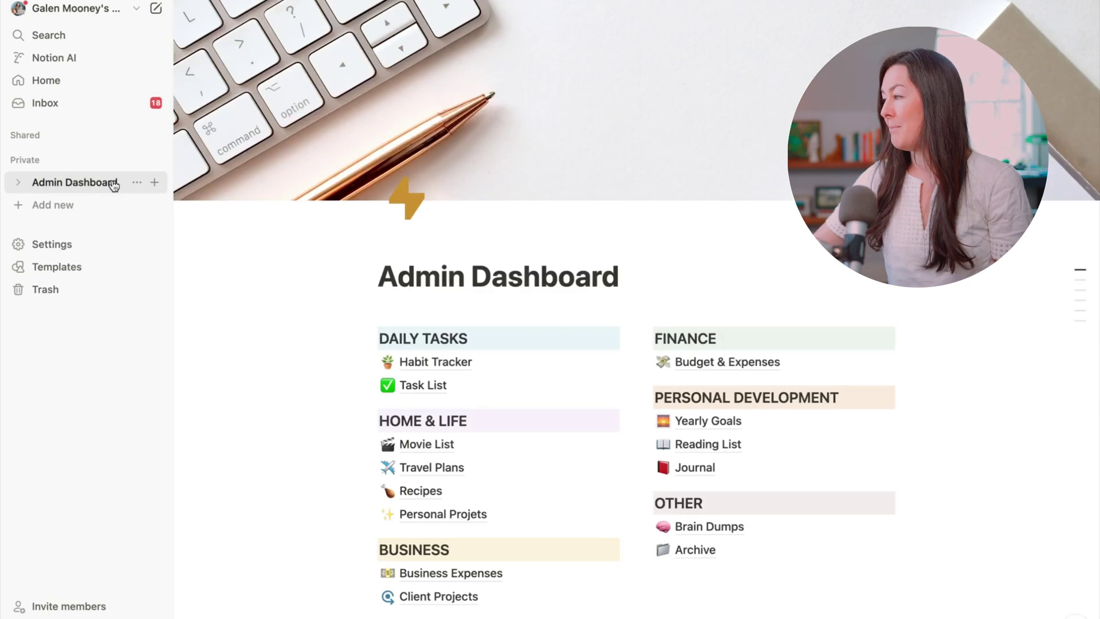
mouse_move(706, 553)
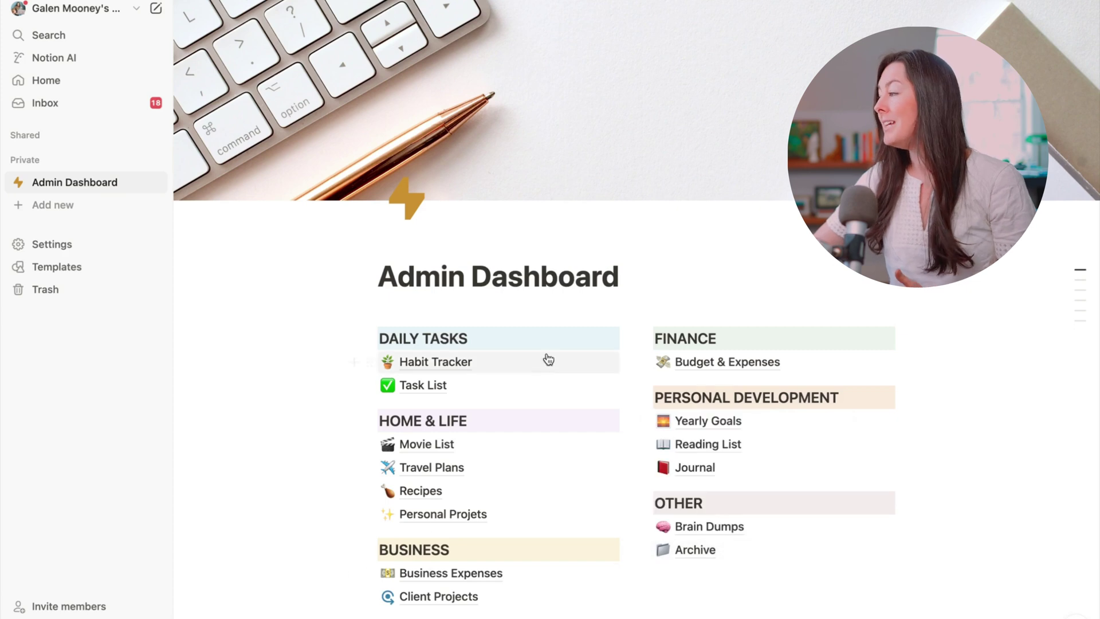
mouse_move(495, 526)
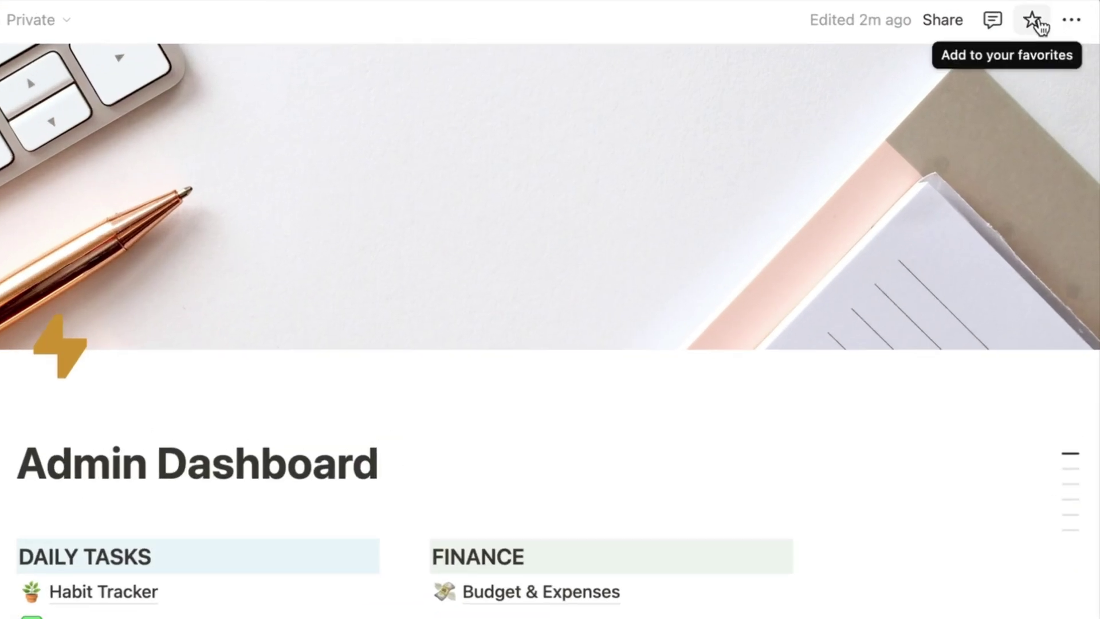
click(1036, 22)
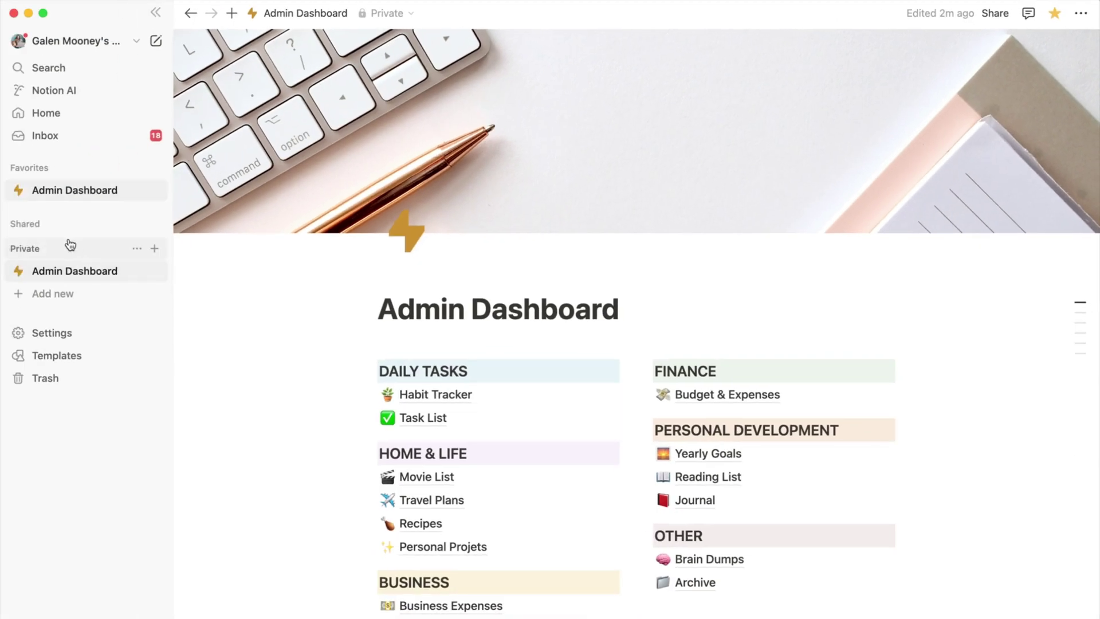
click(49, 250)
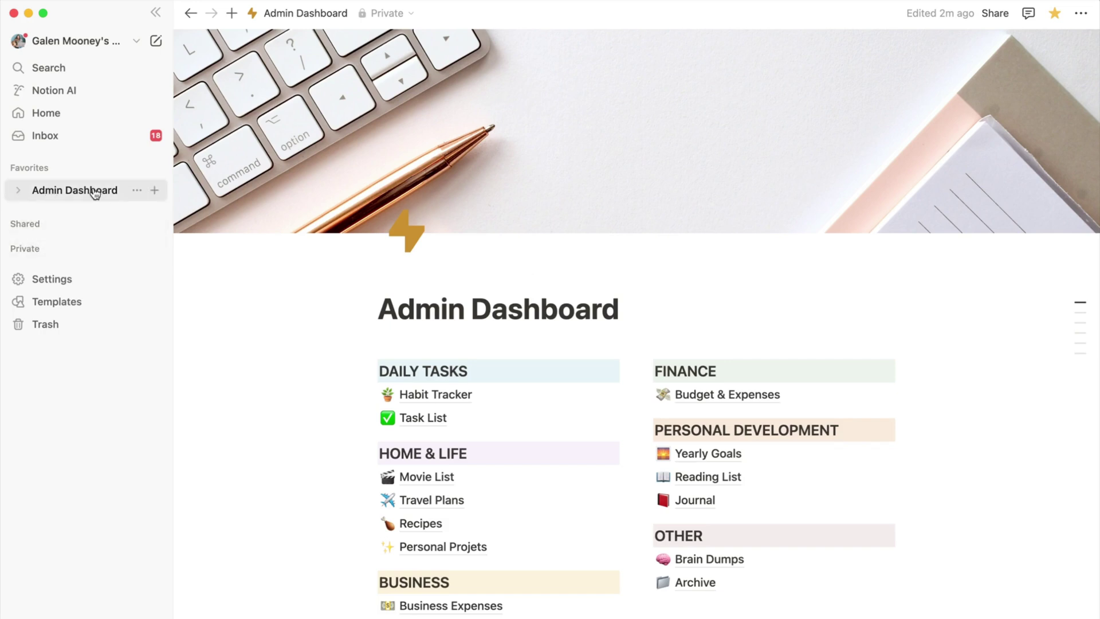
Add the Habit Tracker page to the favorites, ordered below Admin Dashboard, and return to the Admin Dashboard page
click(448, 401)
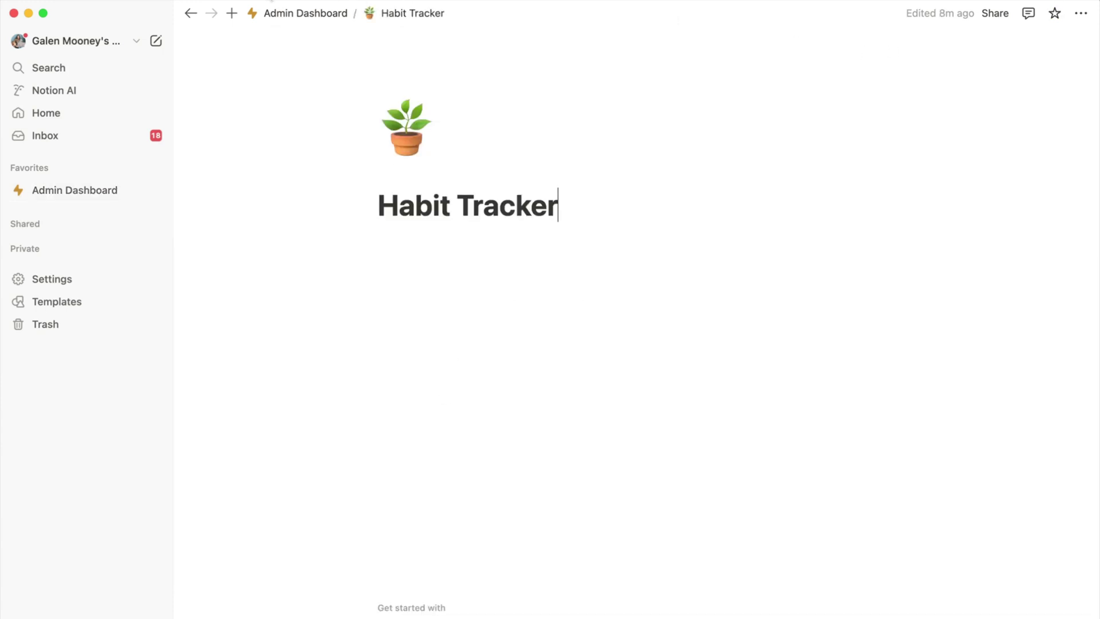
click(1055, 13)
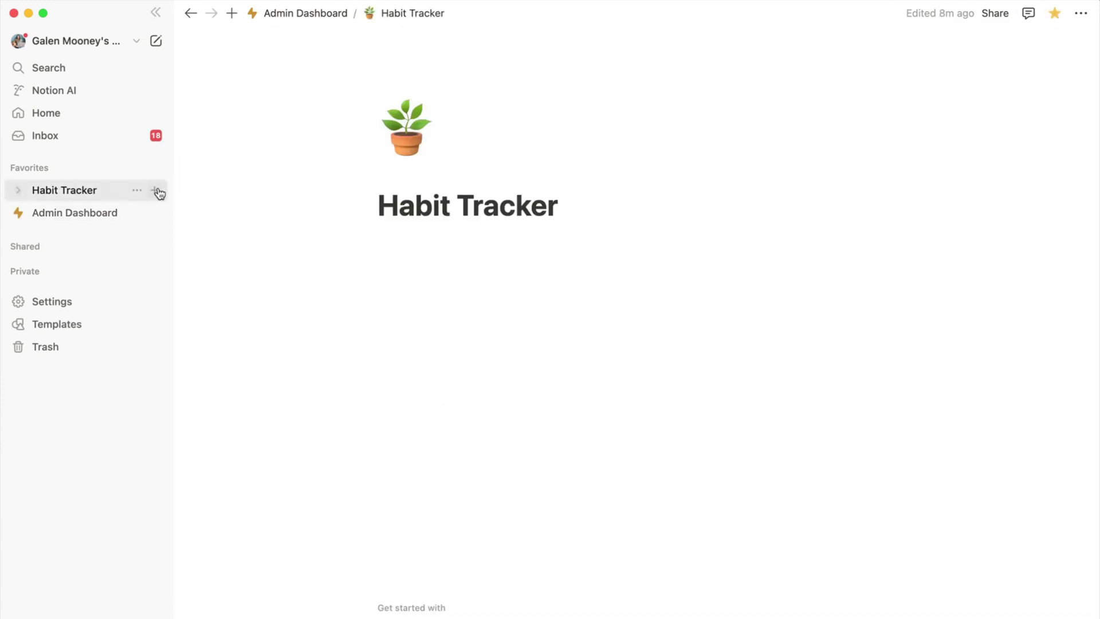
drag(93, 216, 88, 190)
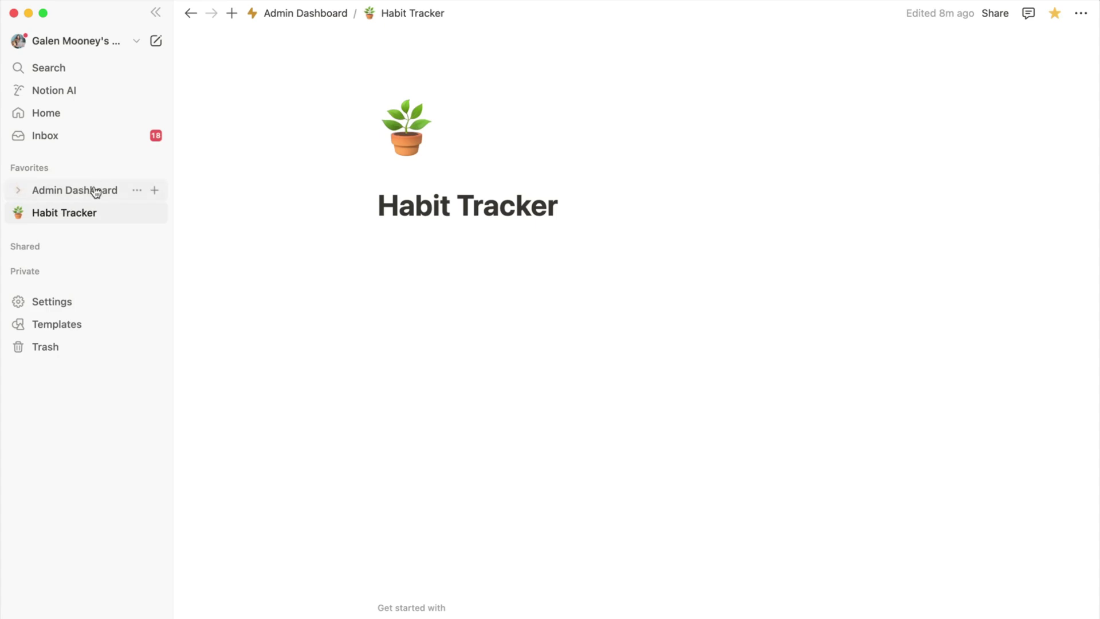
click(88, 190)
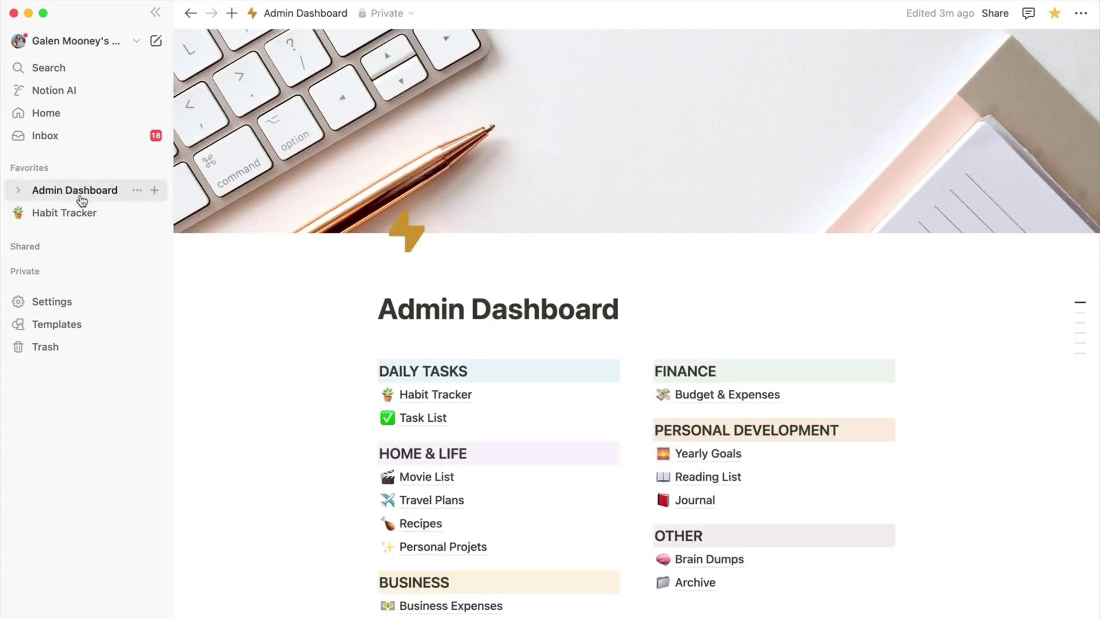